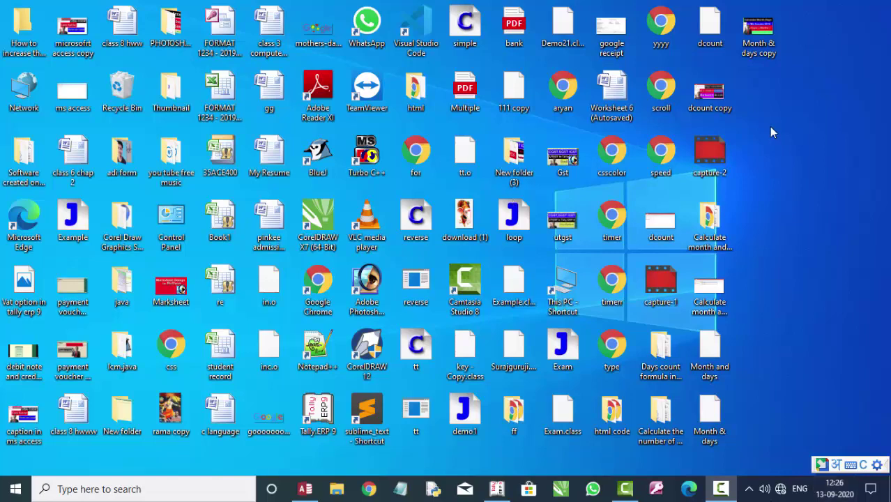
# Refresh the desktop several times, then switch to Tally.ERP 9 and start Journal voucher No. 1.
pyautogui.rightClick(772, 132)
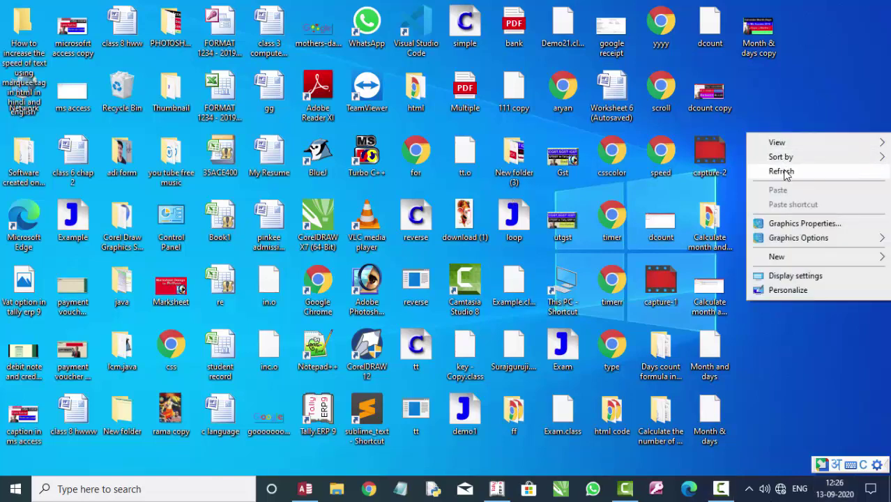
pyautogui.click(783, 173)
pyautogui.rightClick(790, 135)
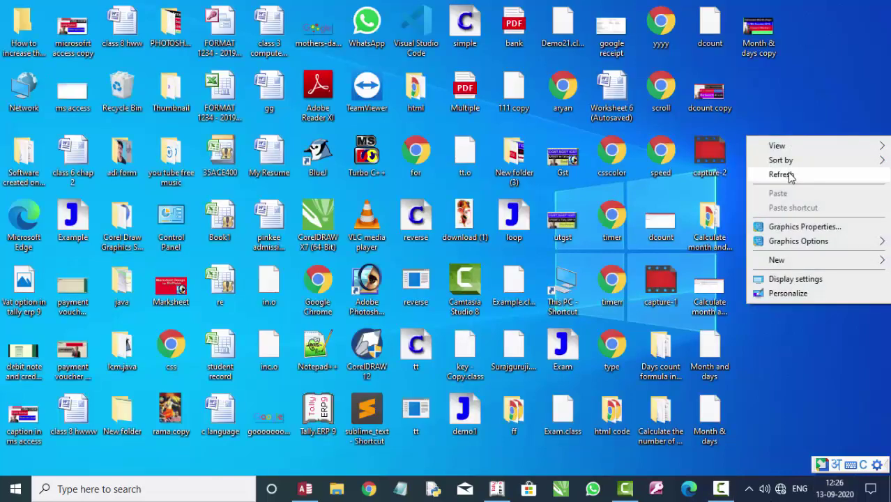
pyautogui.click(787, 173)
pyautogui.rightClick(787, 151)
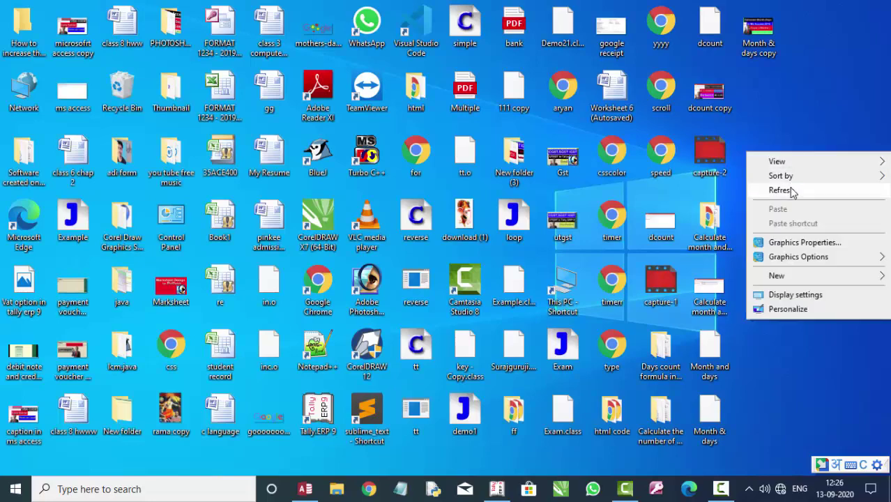
pyautogui.click(790, 192)
pyautogui.rightClick(791, 188)
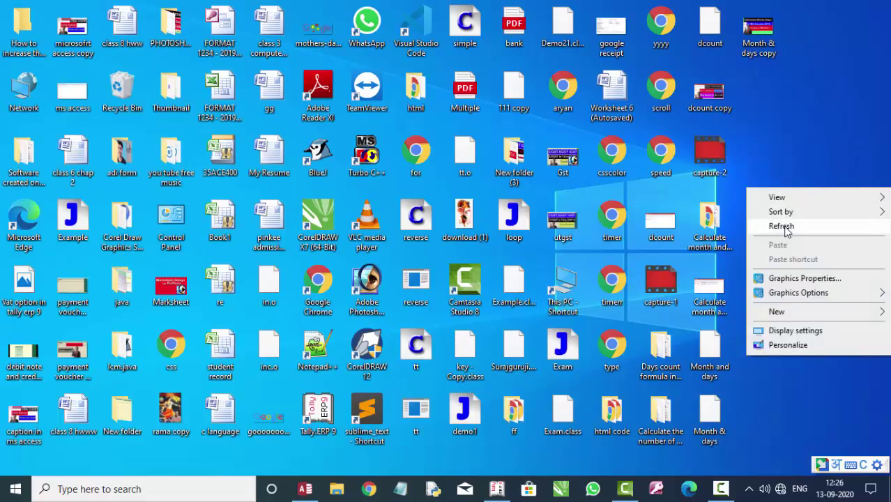
pyautogui.click(786, 229)
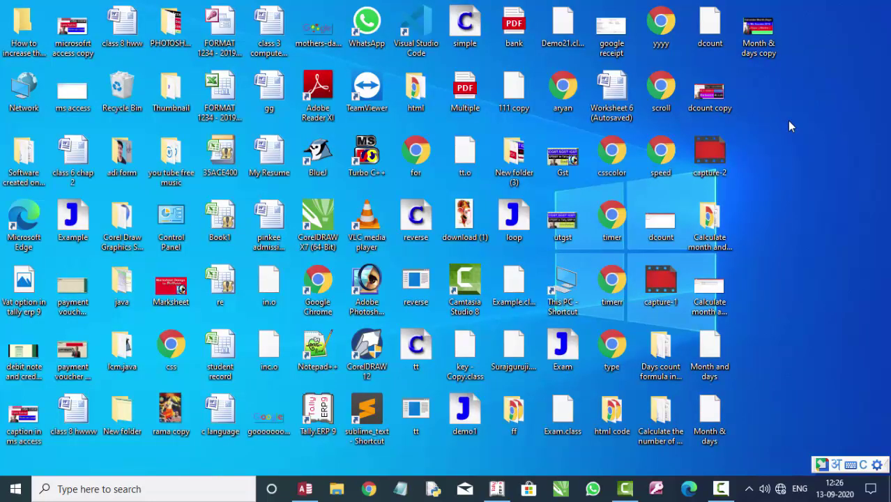
pyautogui.rightClick(787, 121)
pyautogui.click(784, 159)
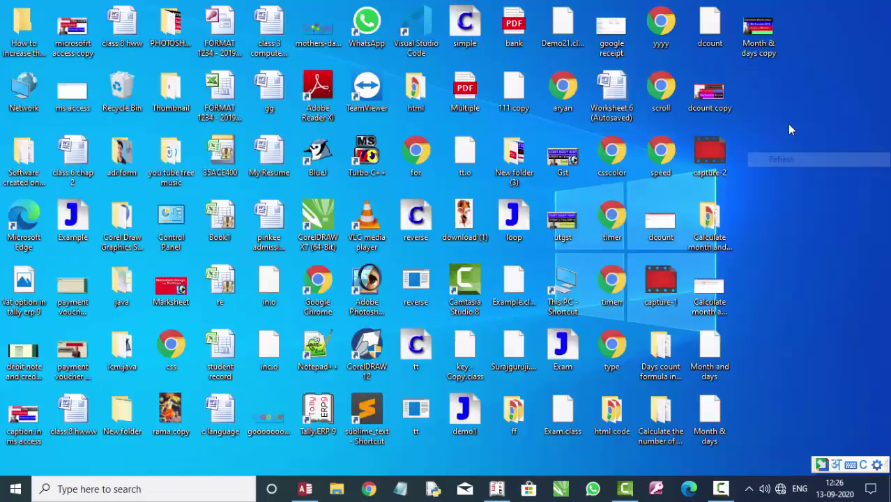
pyautogui.rightClick(789, 117)
pyautogui.click(791, 150)
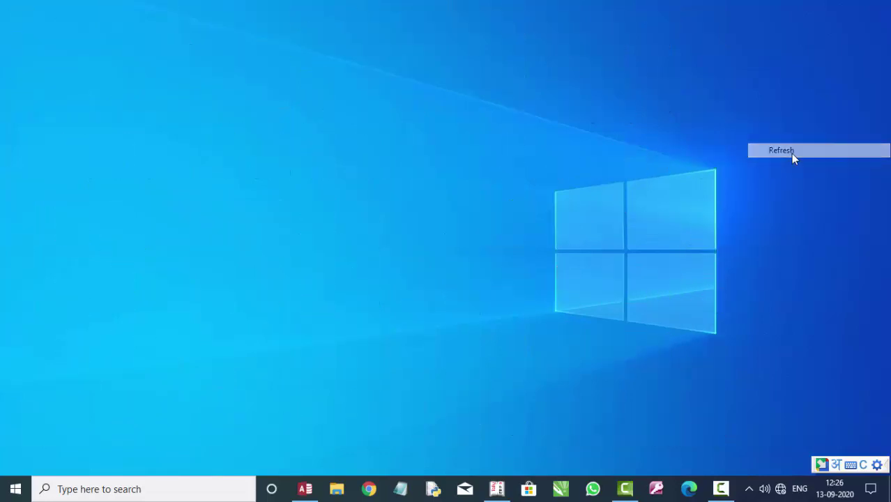
pyautogui.rightClick(777, 94)
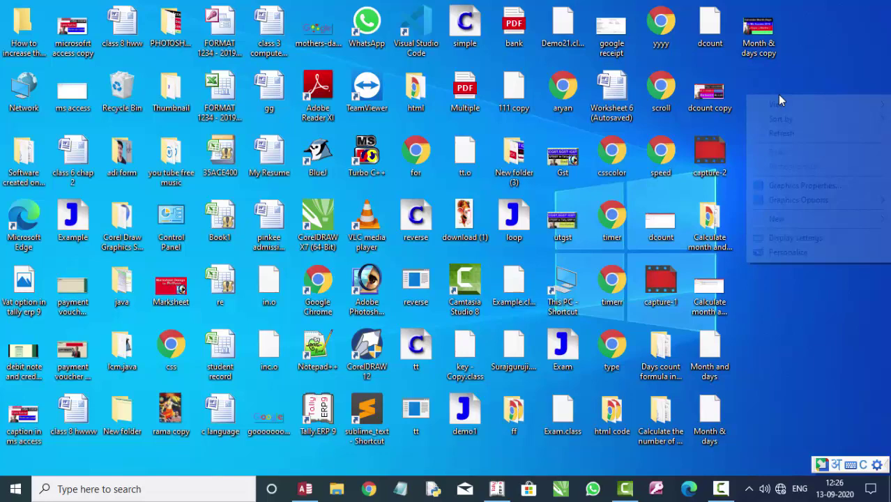
pyautogui.click(783, 133)
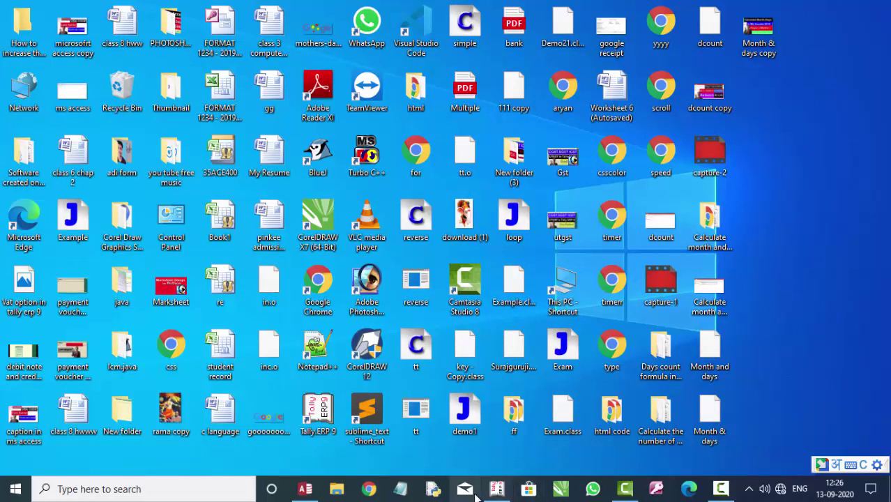
pyautogui.click(506, 493)
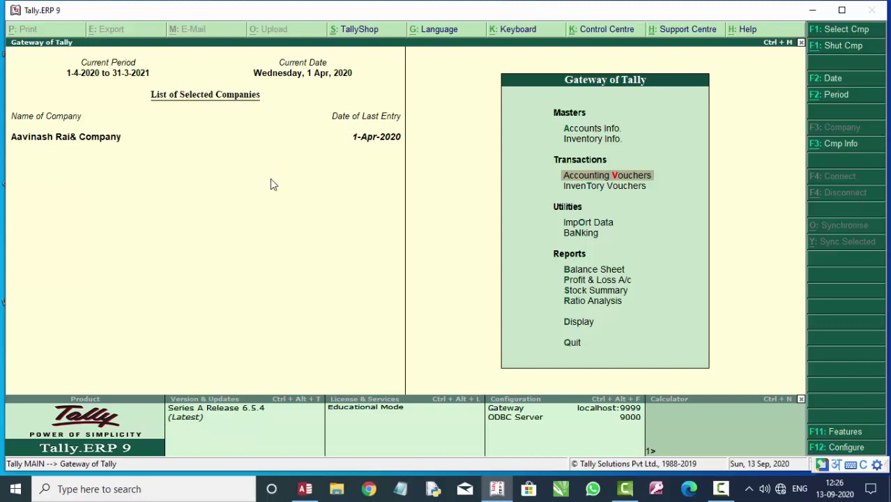
pyautogui.click(621, 175)
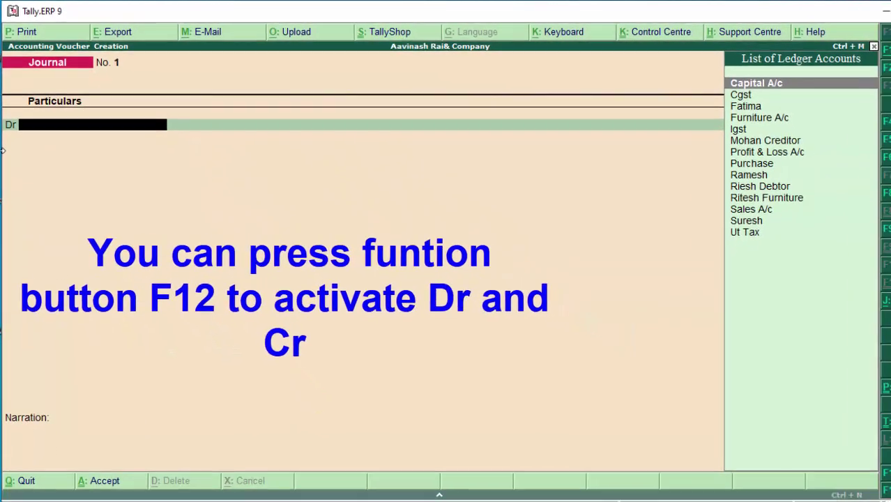
pyautogui.press('F12')
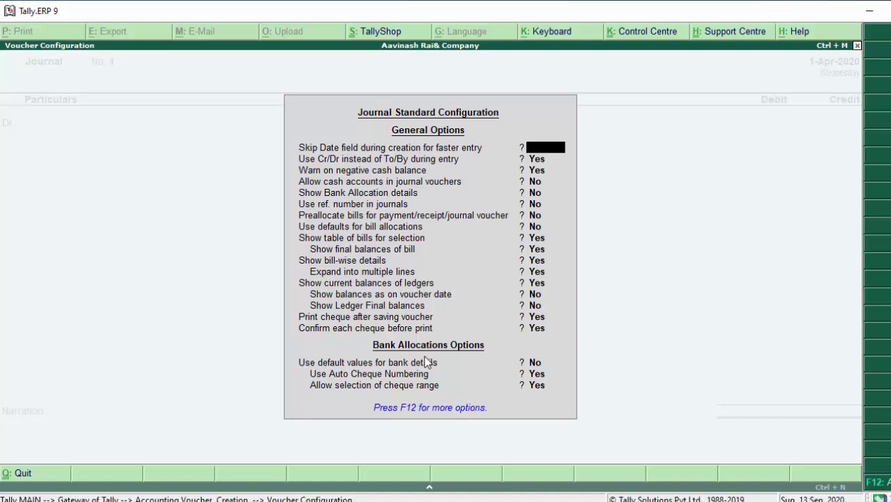
pyautogui.hotkey('ctrl', 'a')
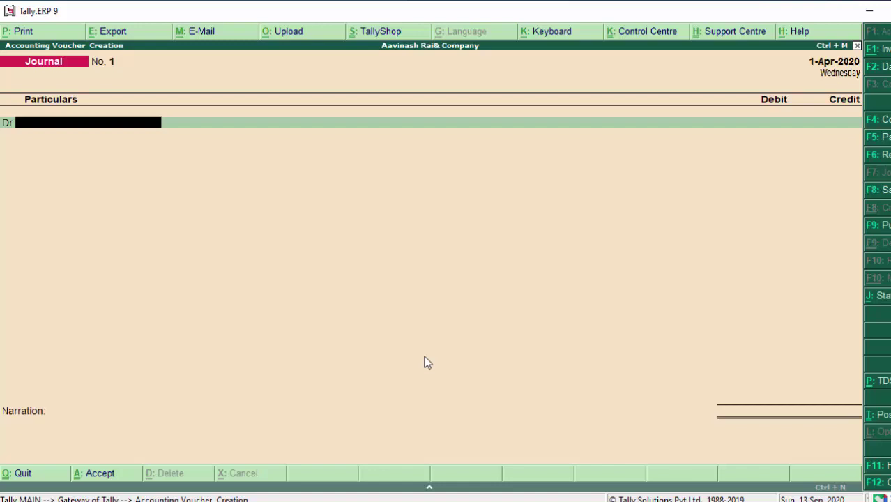
# Quit the voucher, open Furniture A/c in Accounts Info > Ledgers > Alter, and request its deletion.
pyautogui.press('Escape')
pyautogui.press('y')
pyautogui.press('Up')
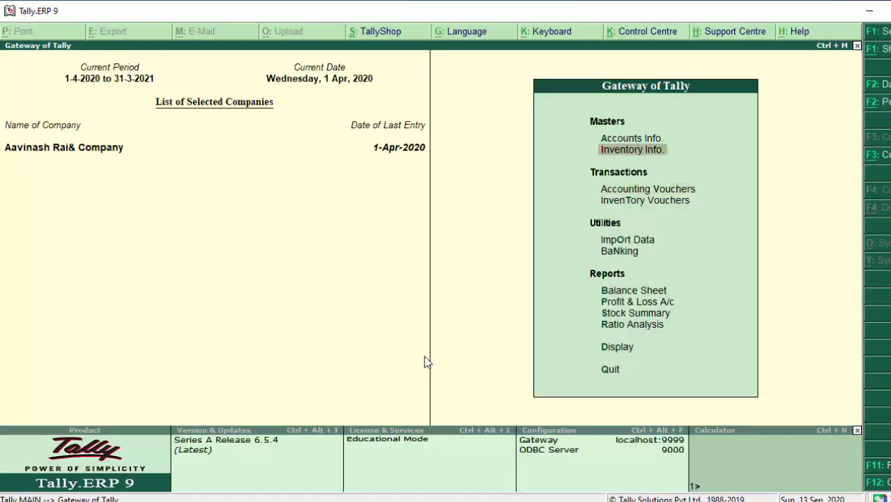
pyautogui.press('Up')
pyautogui.press('Return')
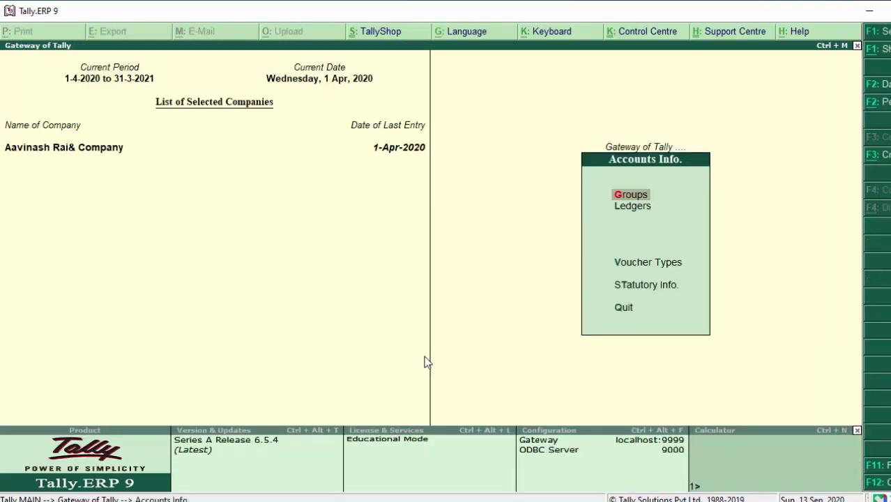
pyautogui.press('Down')
pyautogui.press('Return')
pyautogui.press('Return')
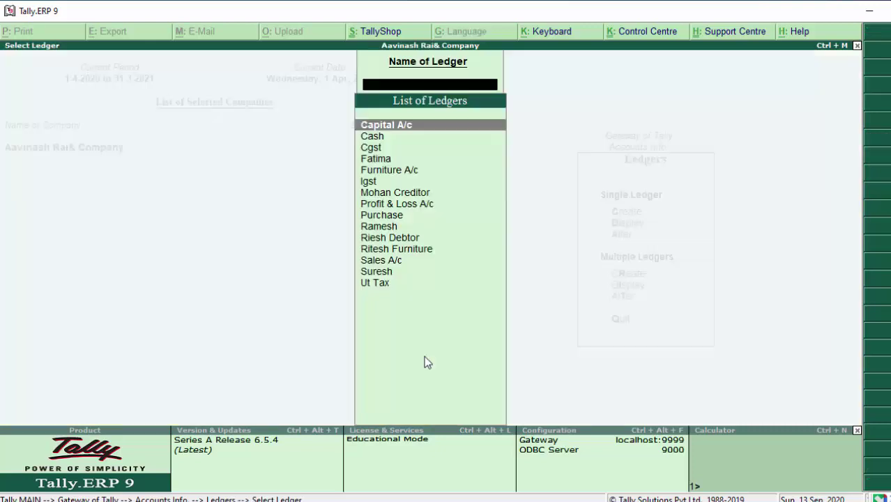
pyautogui.press('Down')
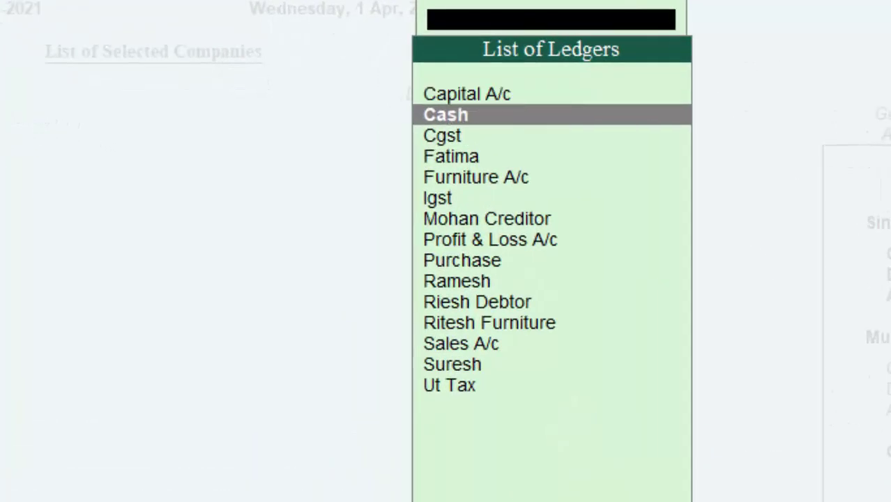
pyautogui.press('Down')
pyautogui.press('Down')
pyautogui.press('Down')
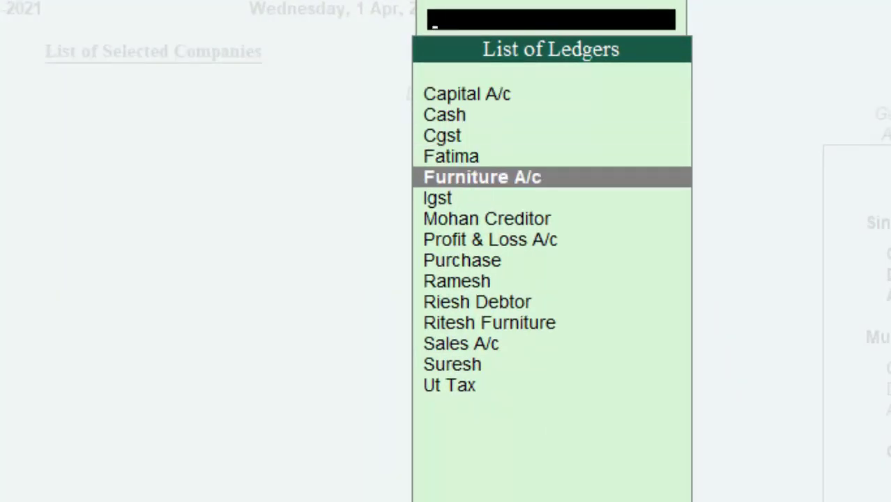
pyautogui.press('Return')
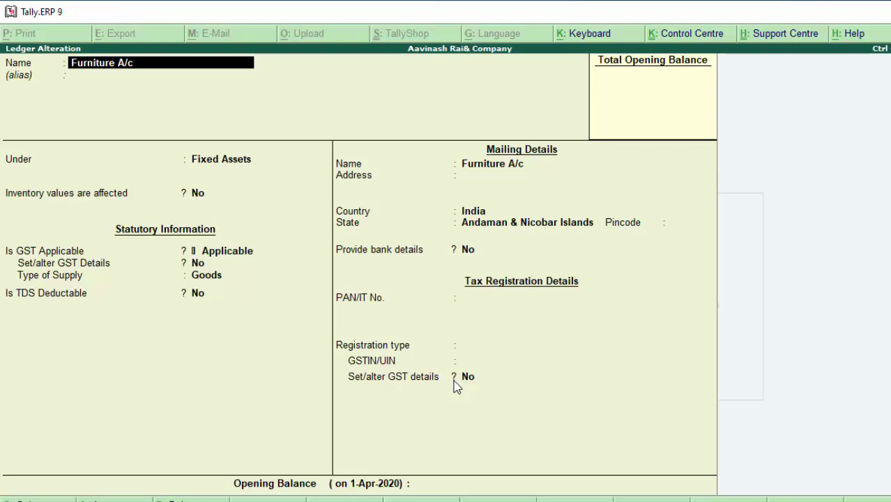
pyautogui.hotkey('alt', 'd')
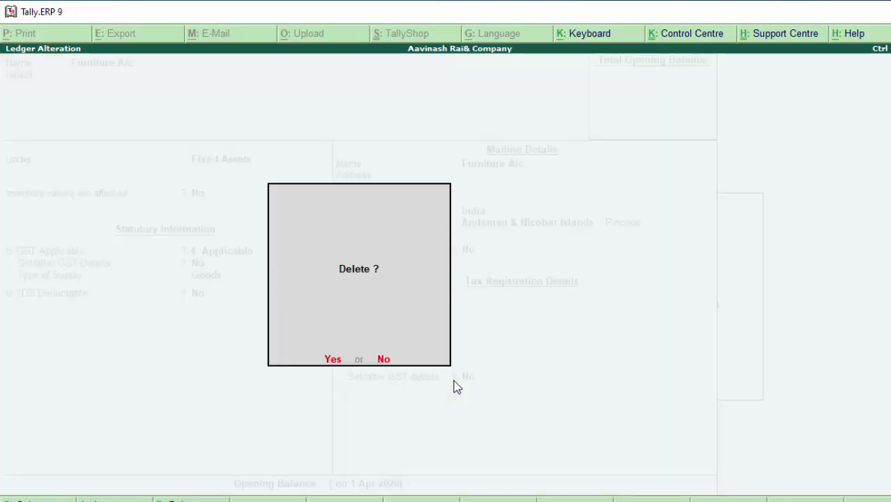
# Confirm deleting Furniture A/c, open a new Journal voucher, and bring up Ledger Creation with Alt+C.
pyautogui.press('y')
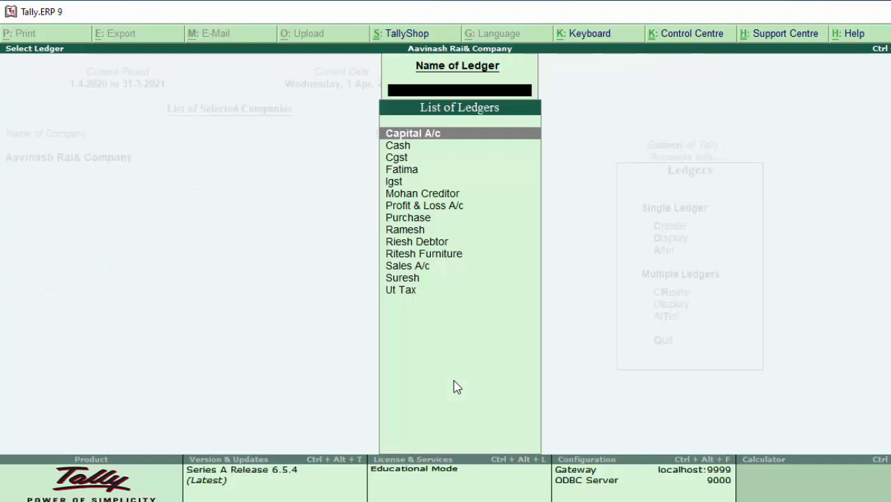
pyautogui.press('Escape')
pyautogui.press('Escape')
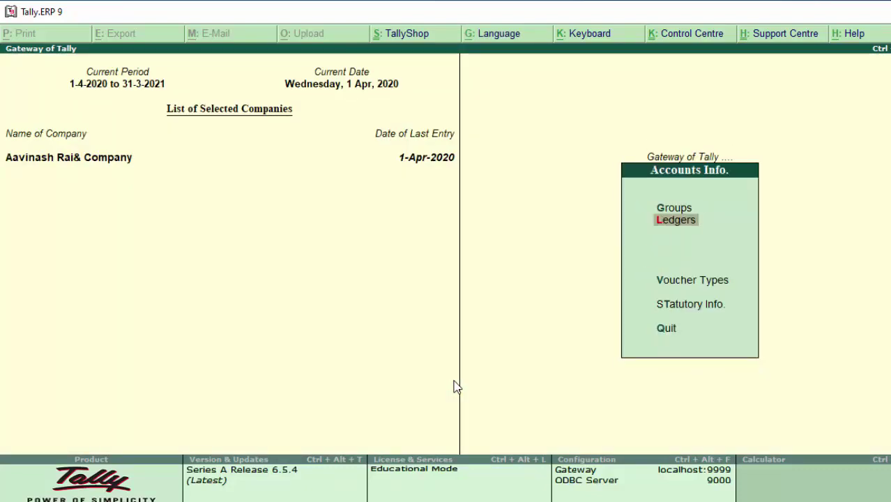
pyautogui.press('Escape')
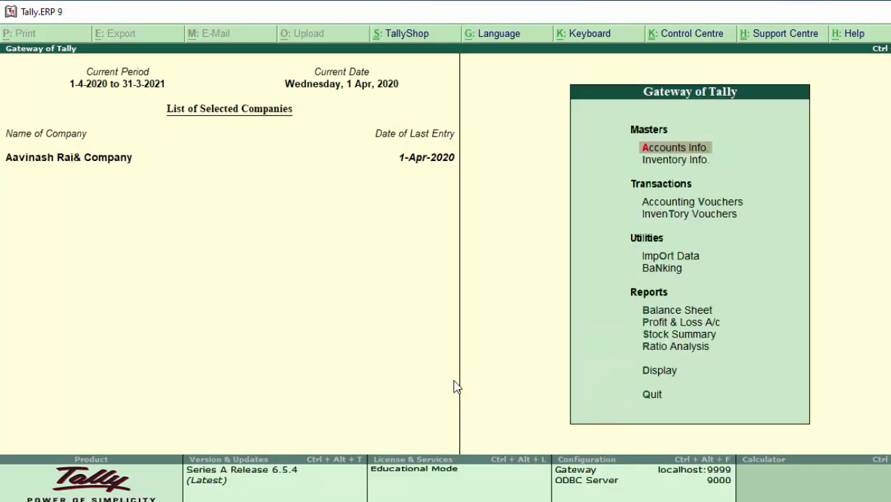
pyautogui.press('Down')
pyautogui.press('Down')
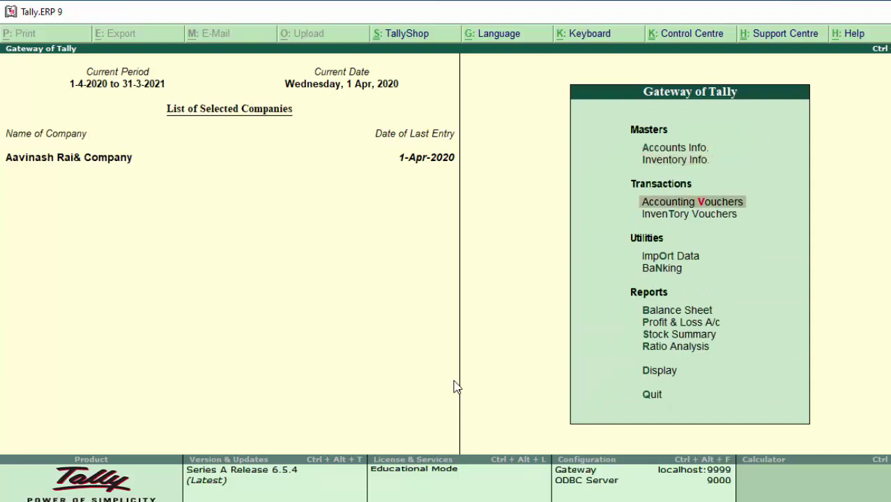
pyautogui.press('Return')
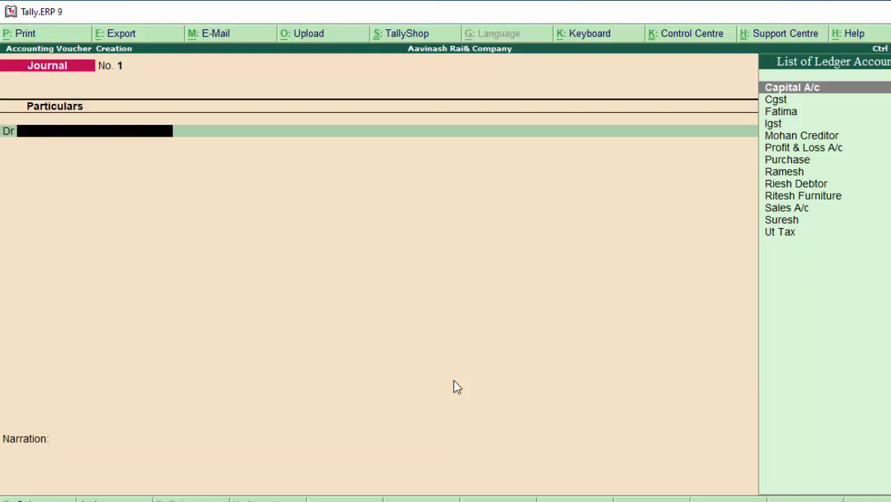
pyautogui.hotkey('alt', 'c')
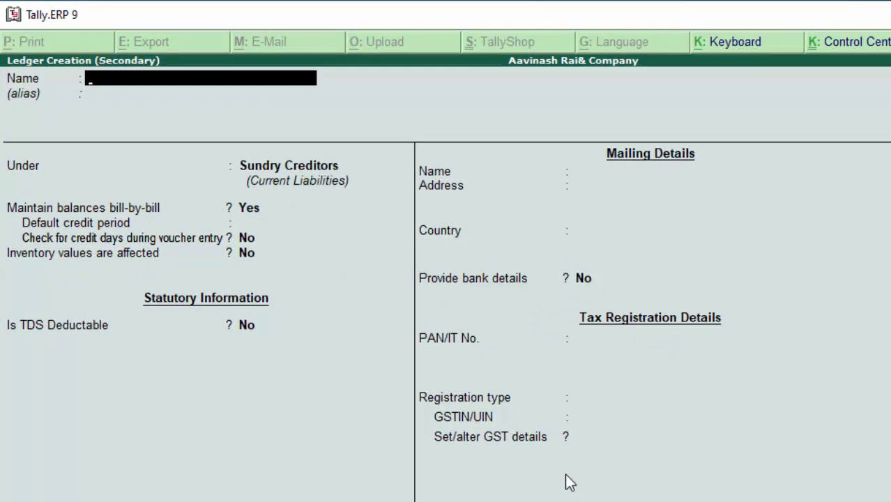
# Create the Computer Desktop ledger under Fixed Assets with Goods supply type as the debit account.
pyautogui.write('C')
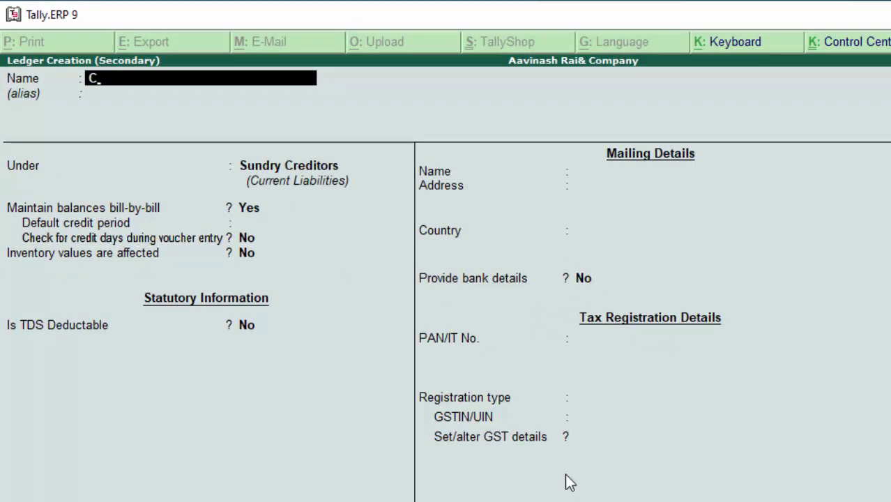
pyautogui.write('ompute')
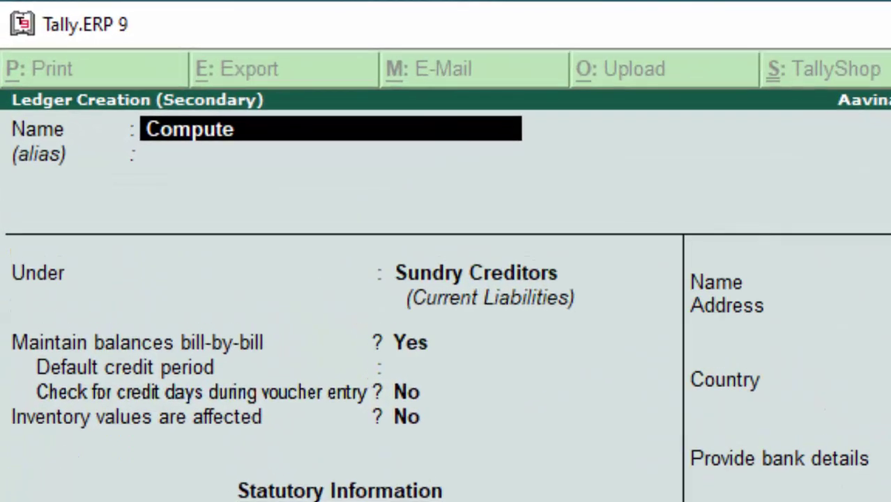
pyautogui.write('r de')
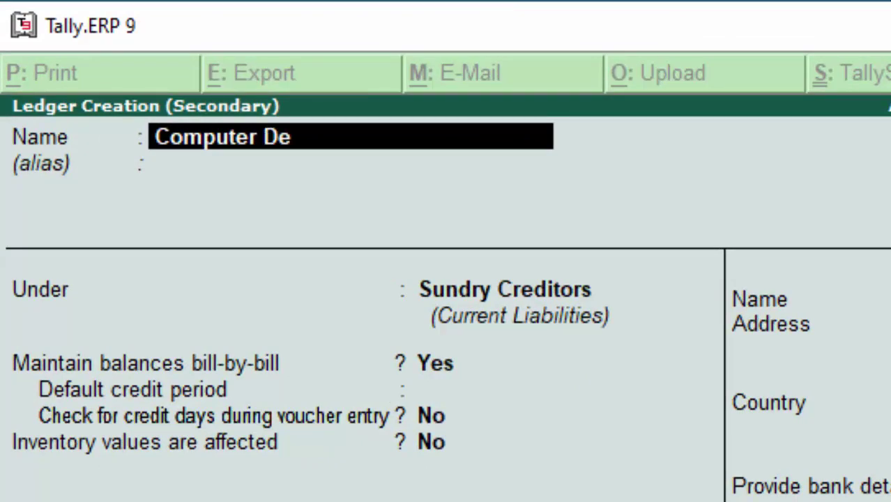
pyautogui.write('sktop')
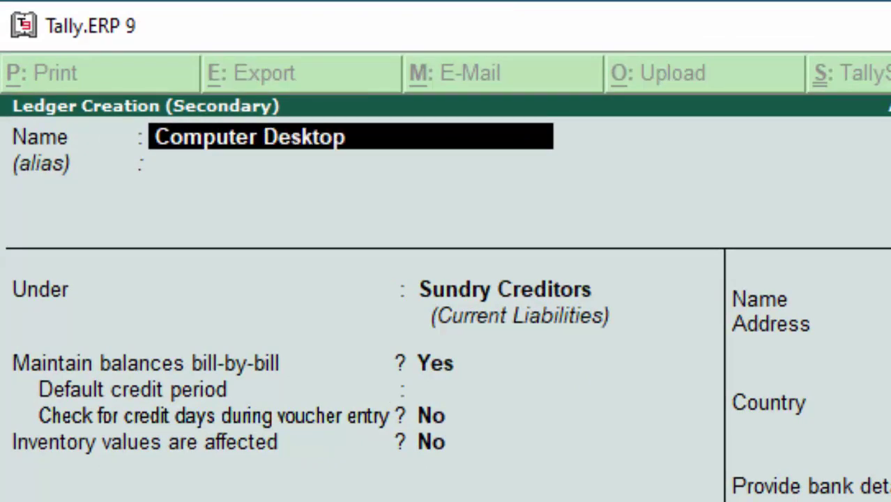
pyautogui.press('Return')
pyautogui.press('Return')
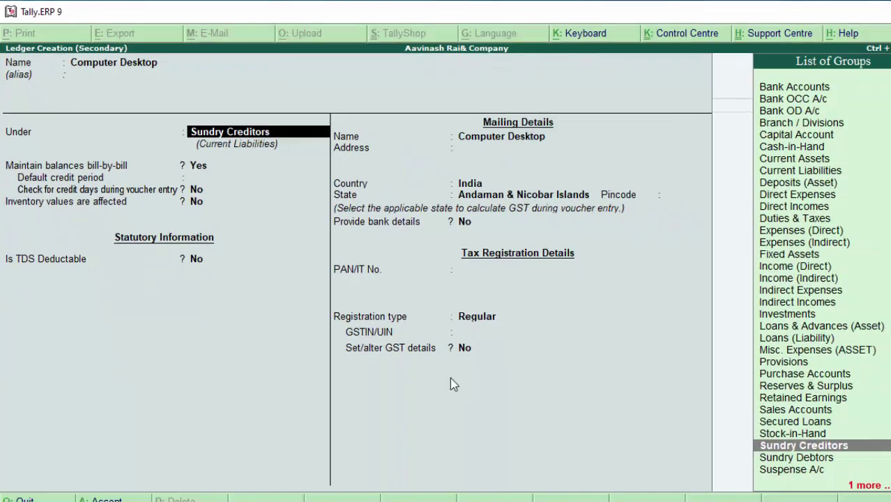
pyautogui.write('fix')
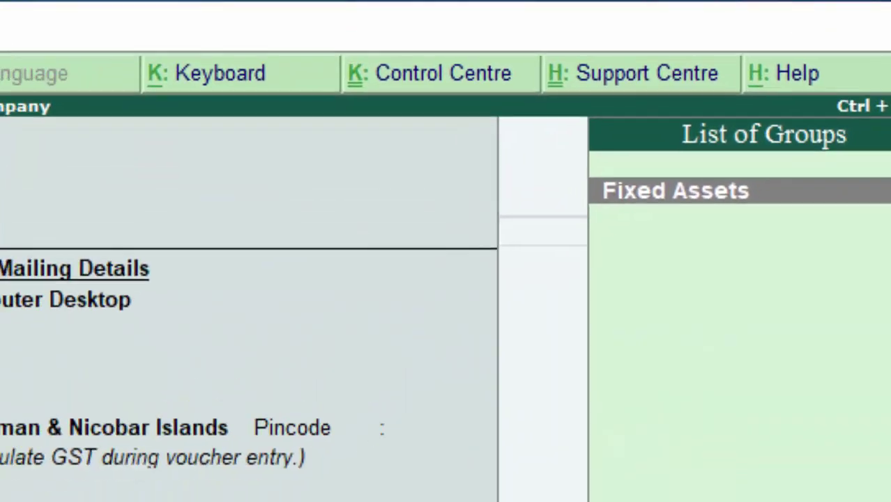
pyautogui.press('Return')
pyautogui.press('Return')
pyautogui.press('Return')
pyautogui.press('y')
pyautogui.press('Return')
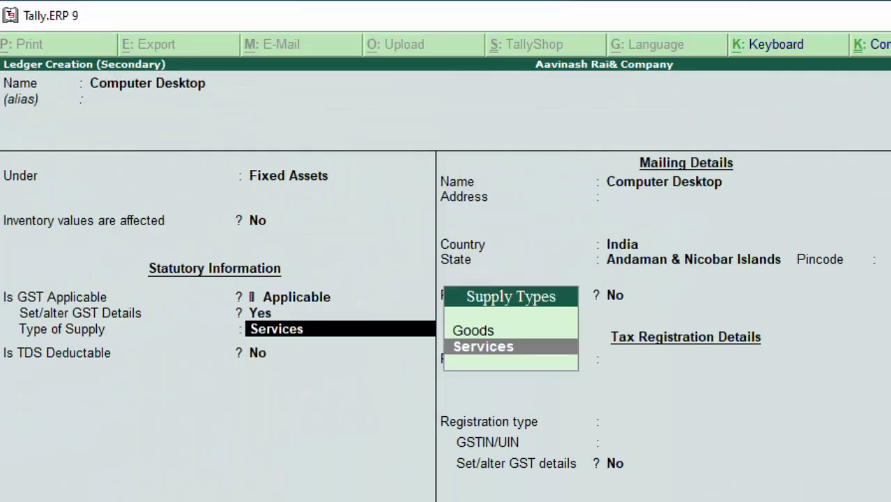
pyautogui.press('Up')
pyautogui.press('Return')
pyautogui.press('Return')
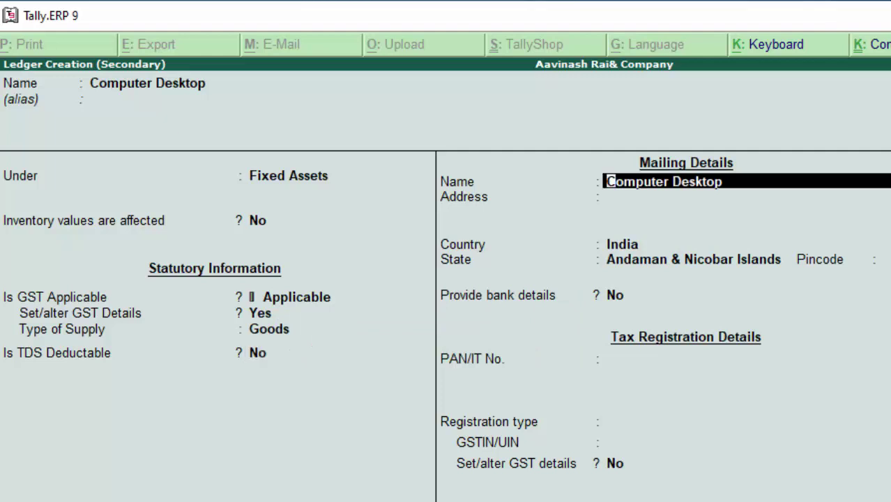
pyautogui.press('Return')
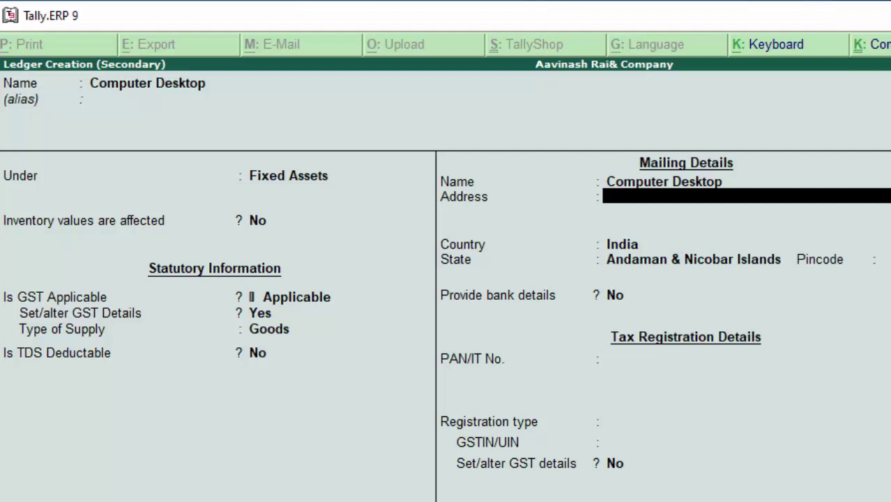
pyautogui.press('Return')
pyautogui.press('Return')
pyautogui.press('Return')
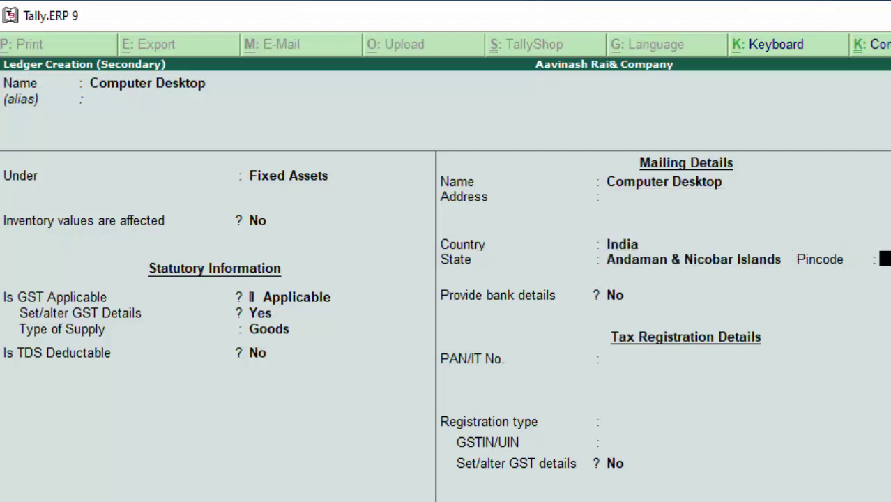
pyautogui.press('Return')
pyautogui.press('Return')
pyautogui.hotkey('ctrl', 'a')
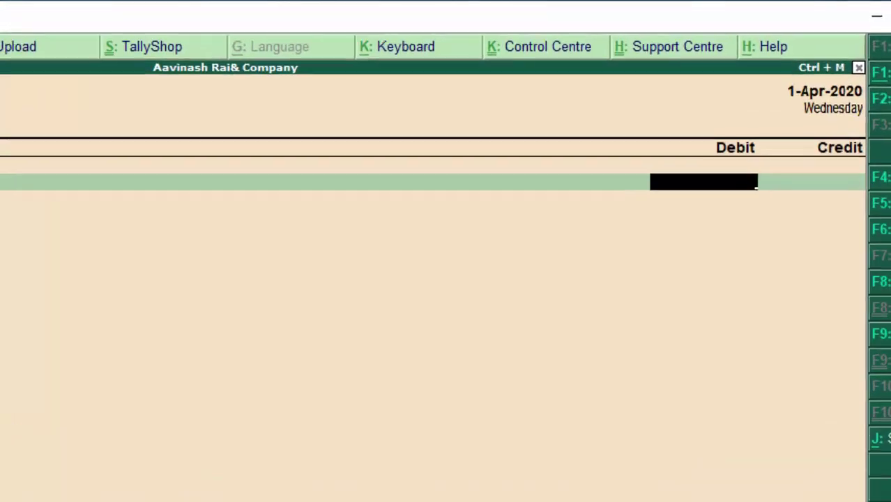
# Debit Computer Desktop with 55,000 and open a new ledger form for the credit line.
pyautogui.write('5500')
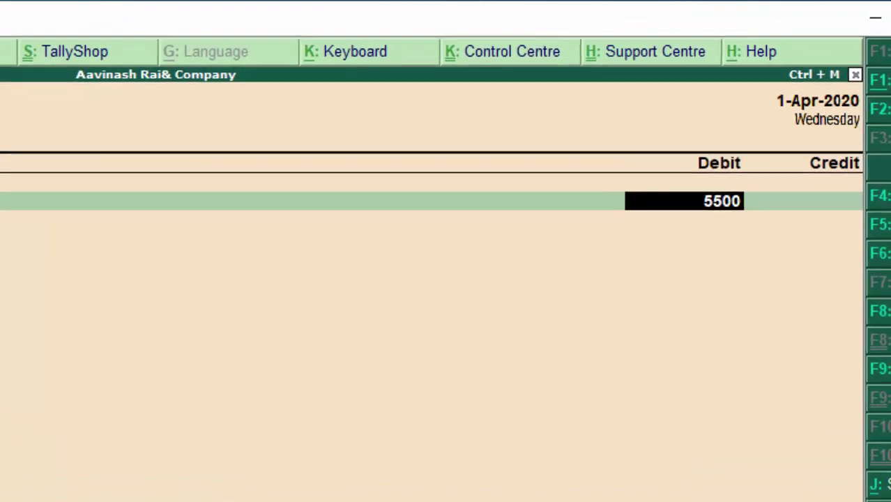
pyautogui.write('0')
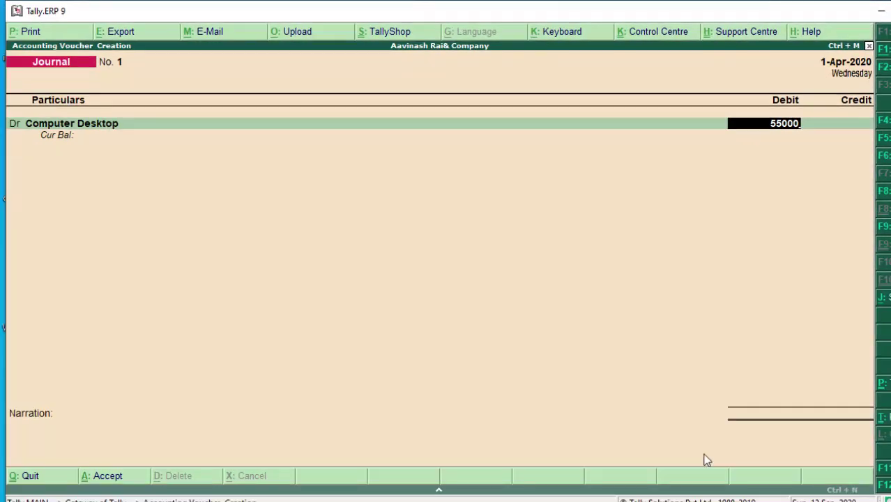
pyautogui.press('Return')
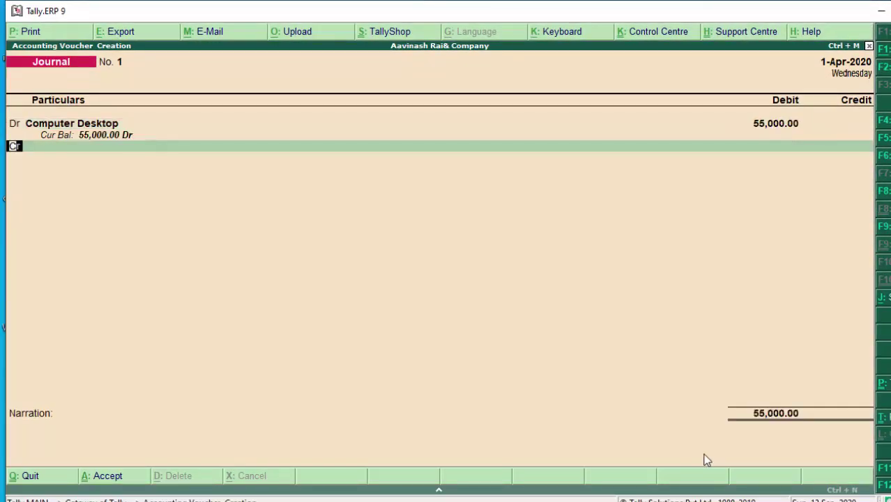
pyautogui.press('Return')
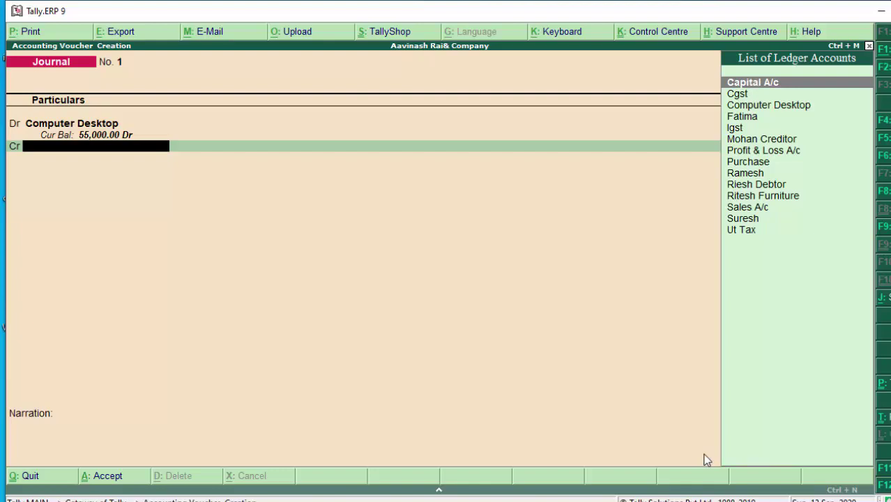
pyautogui.hotkey('alt', 'c')
pyautogui.write('U')
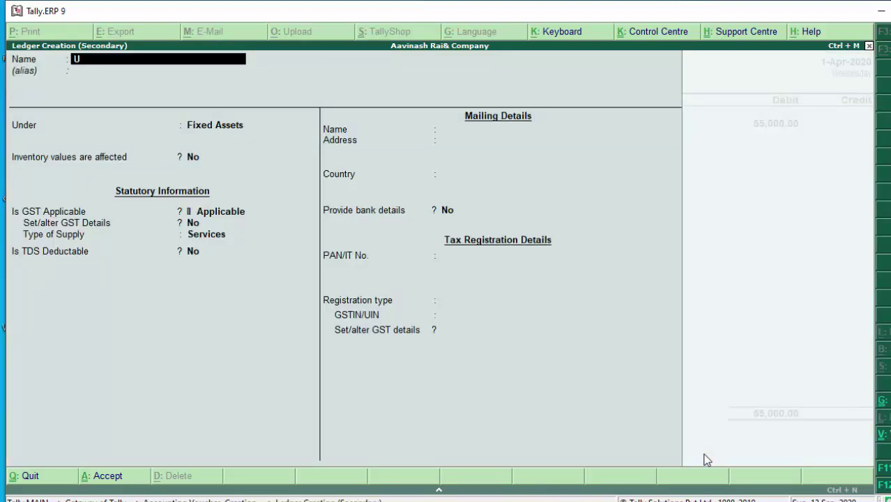
# Create the Umesh ledger under Sundry Creditors, keeping state Andaman & Nicobar Islands, as the credit account.
pyautogui.write('mesh')
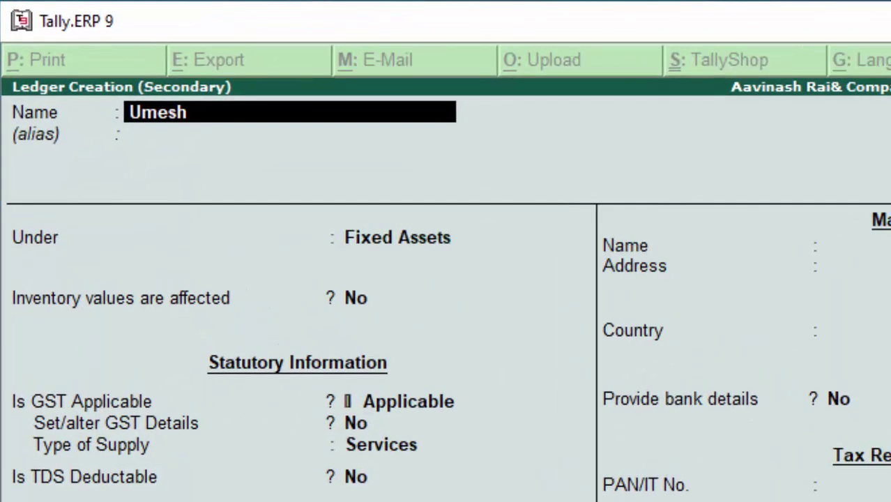
pyautogui.press('Return')
pyautogui.press('Return')
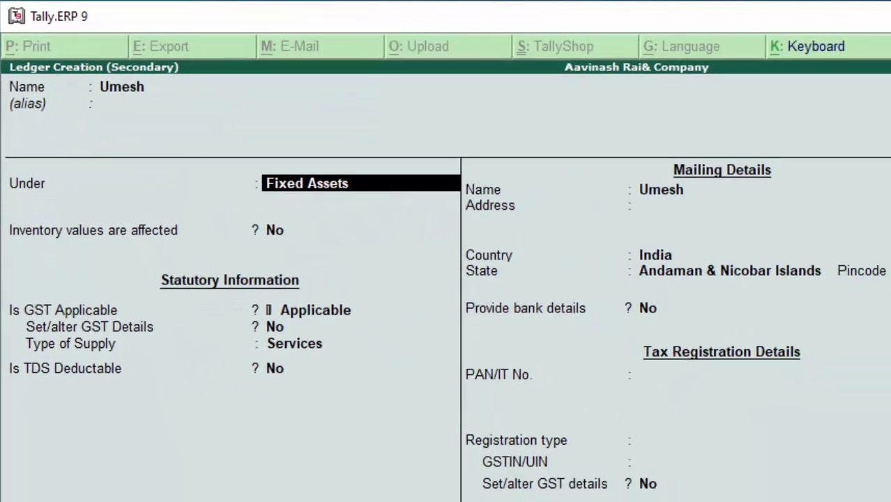
pyautogui.write('s')
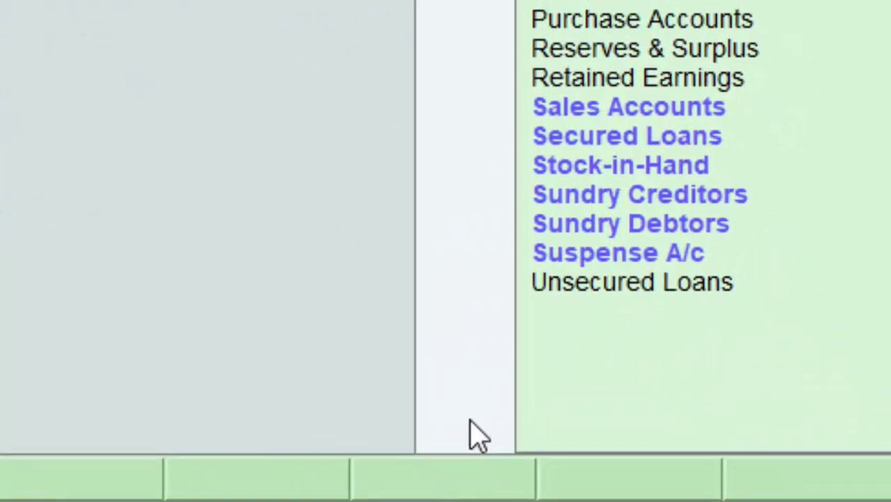
pyautogui.press('Down')
pyautogui.press('Down')
pyautogui.press('Down')
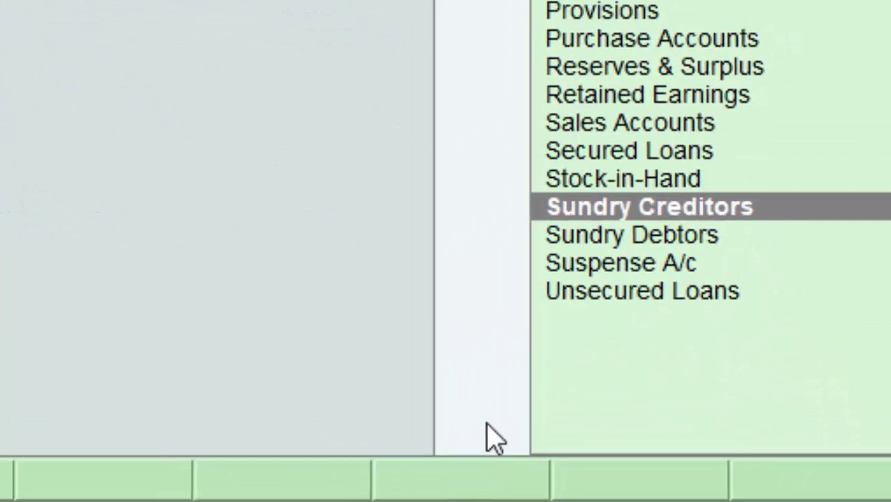
pyautogui.press('Return')
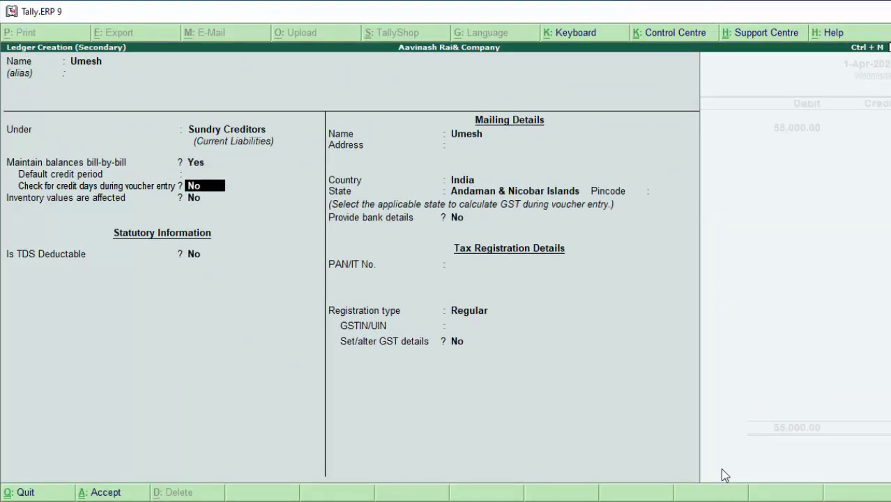
pyautogui.press('Return')
pyautogui.press('Return')
pyautogui.press('Return')
pyautogui.press('Return')
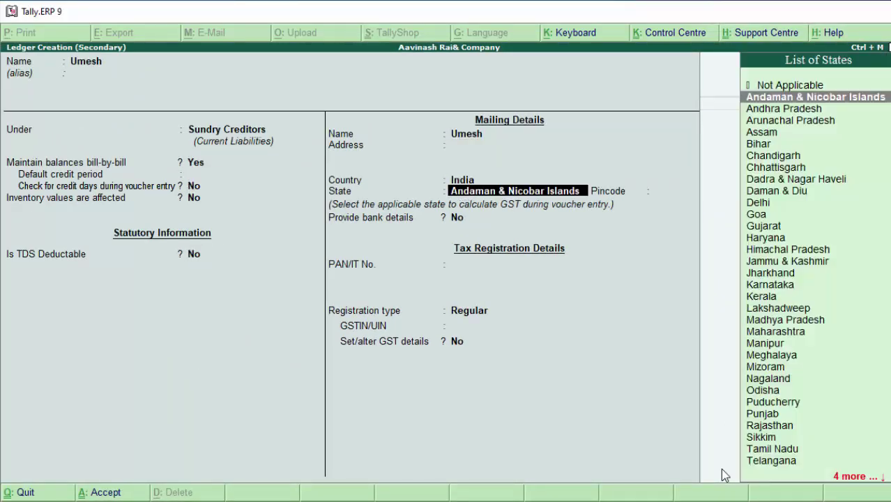
pyautogui.press('Return')
pyautogui.press('Return')
pyautogui.press('Return')
pyautogui.press('Return')
pyautogui.press('Return')
pyautogui.press('Return')
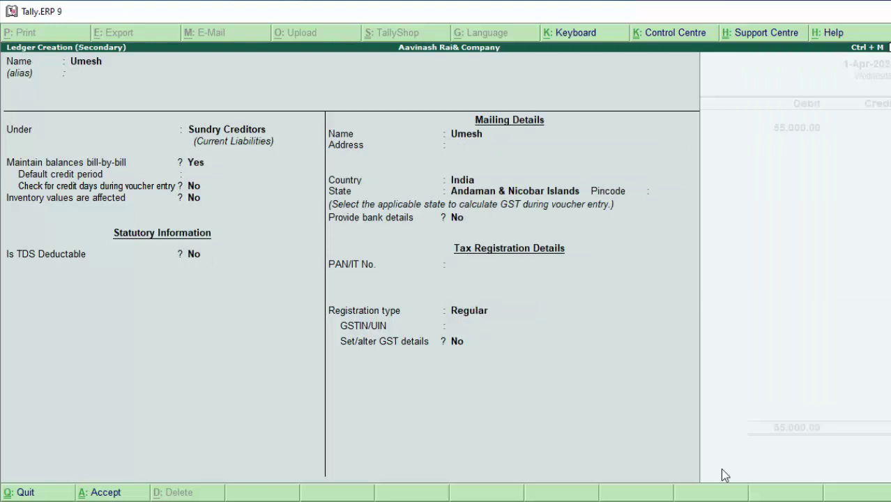
pyautogui.press('Return')
pyautogui.press('Return')
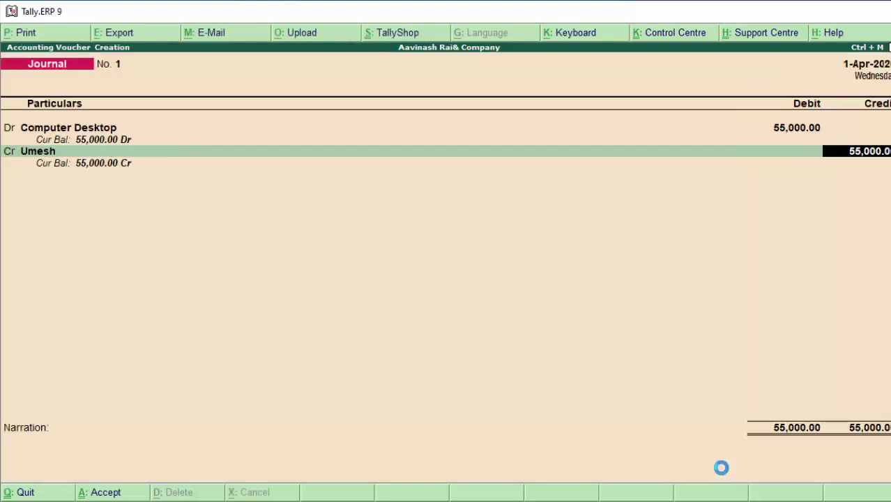
pyautogui.press('Return')
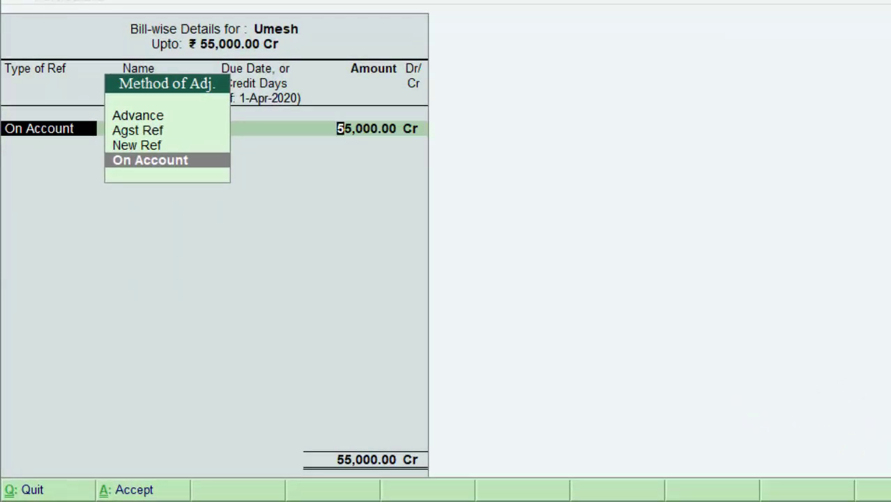
# Settle Umesh's 55,000 credit as On Account in the bill-wise details.
pyautogui.press('Return')
pyautogui.press('Return')
pyautogui.press('Return')
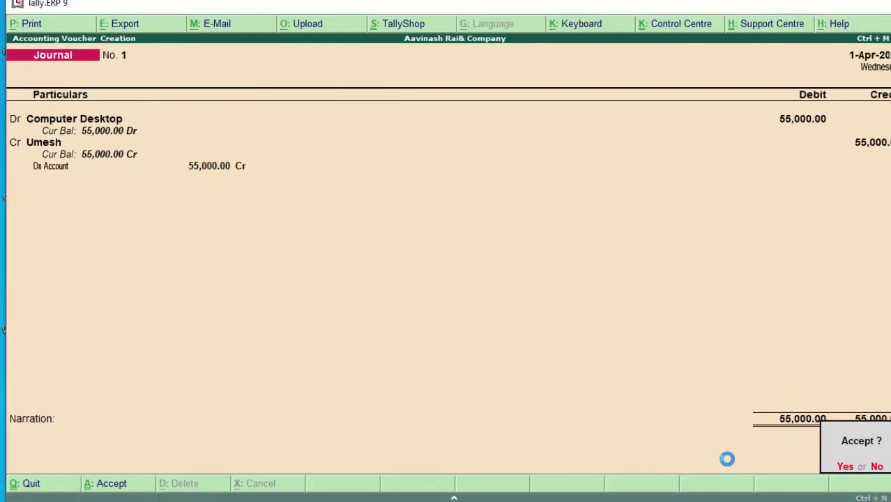
pyautogui.press('Return')
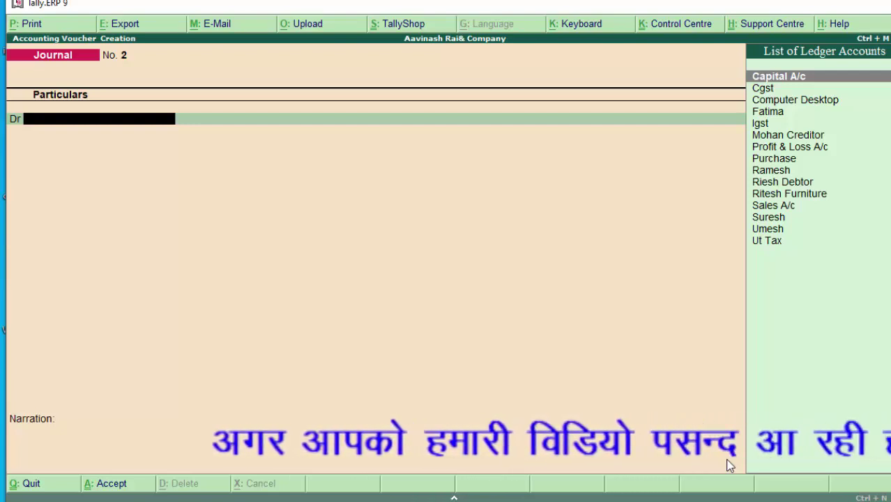
# Open the 55,000 Computer Desktop journal from the Day Book and bring up its print options.
pyautogui.press('Escape')
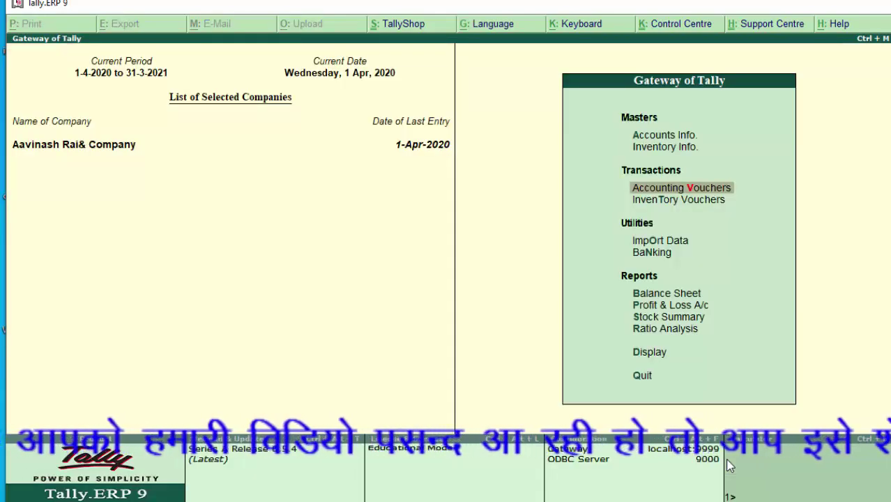
pyautogui.press('d')
pyautogui.press('d')
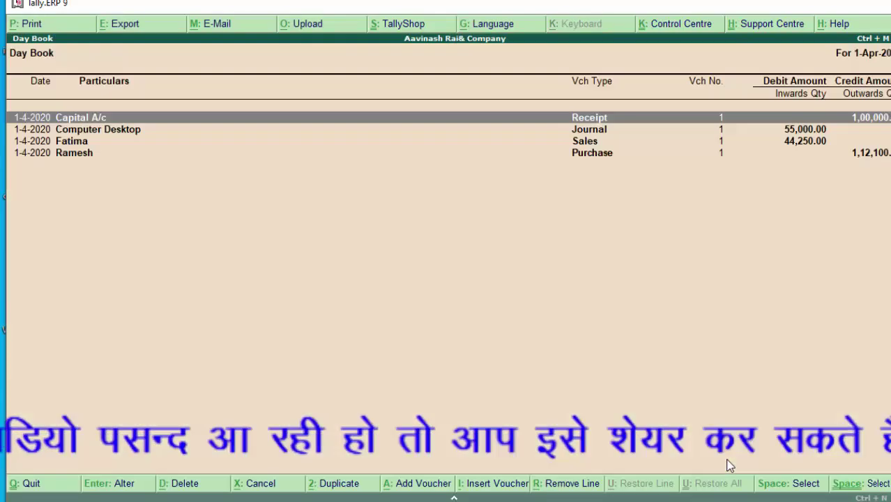
pyautogui.press('Down')
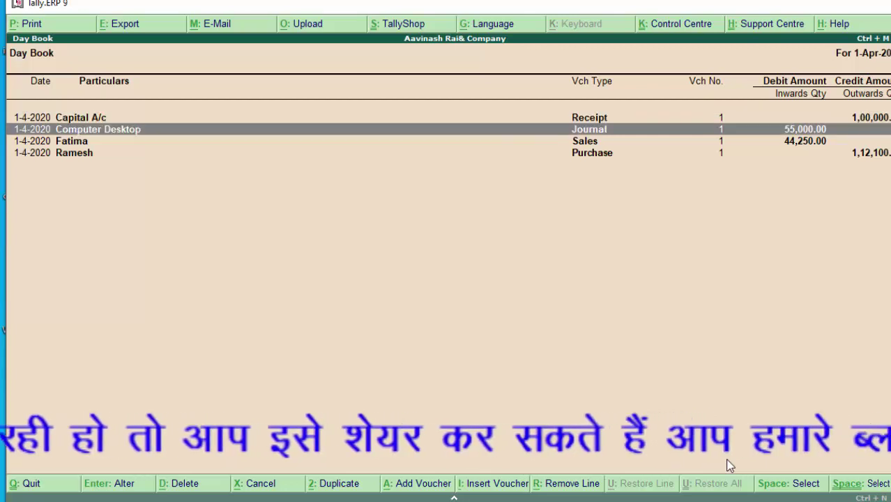
pyautogui.press('Return')
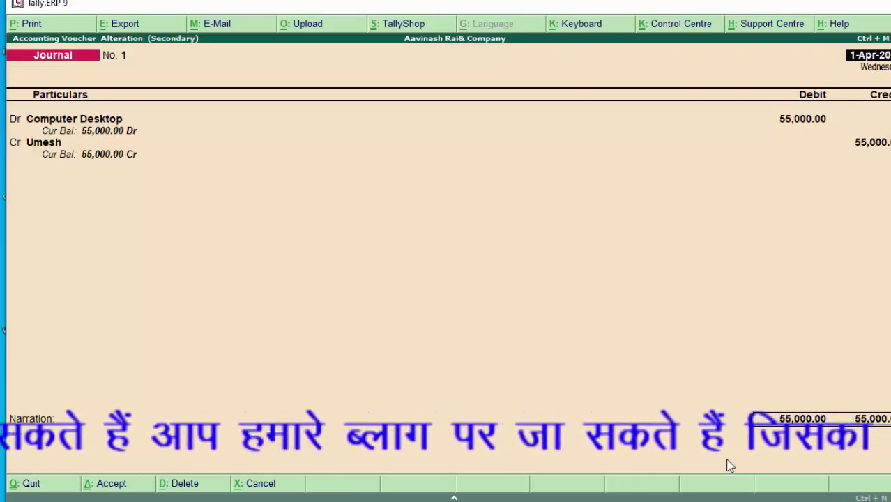
pyautogui.hotkey('alt', 'p')
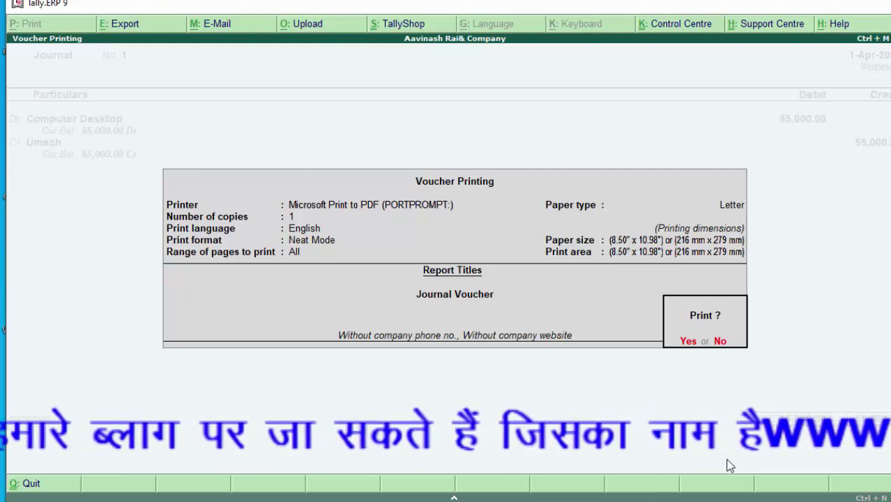
# Print Journal No. 1 to a PDF named 'jo' in the Desktop folder.
pyautogui.press('Return')
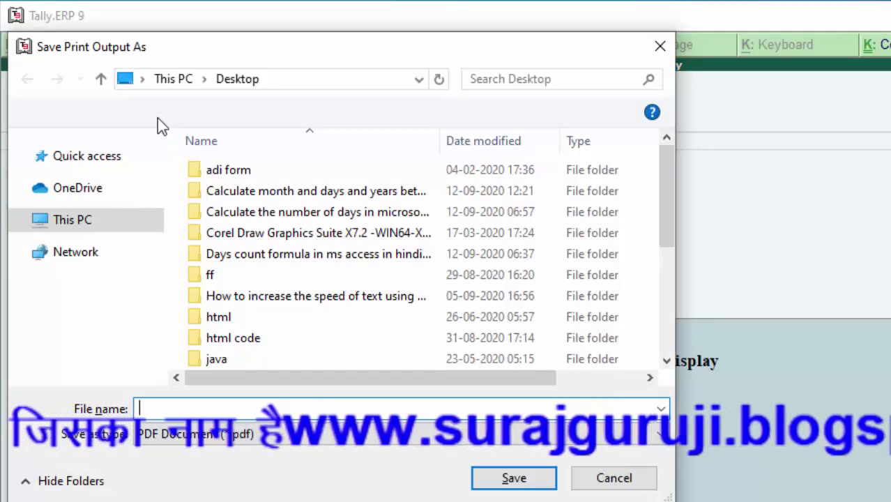
pyautogui.click(141, 80)
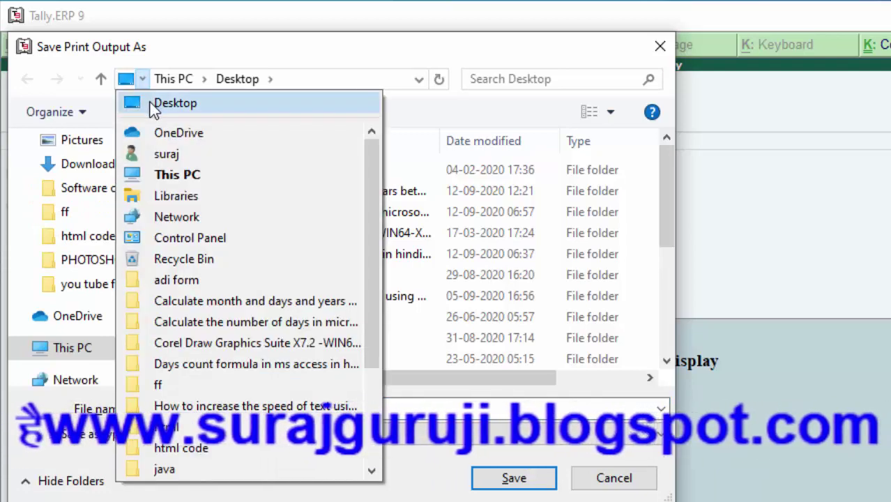
pyautogui.click(154, 105)
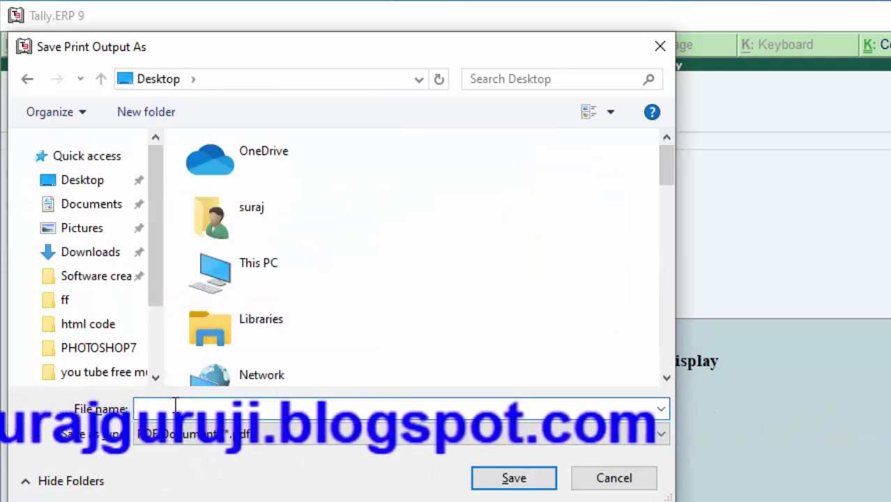
pyautogui.write('jo')
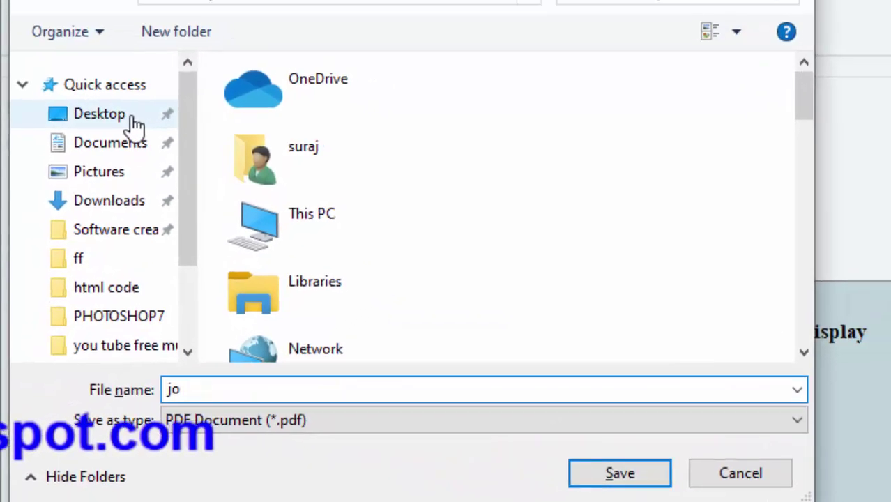
pyautogui.click(134, 127)
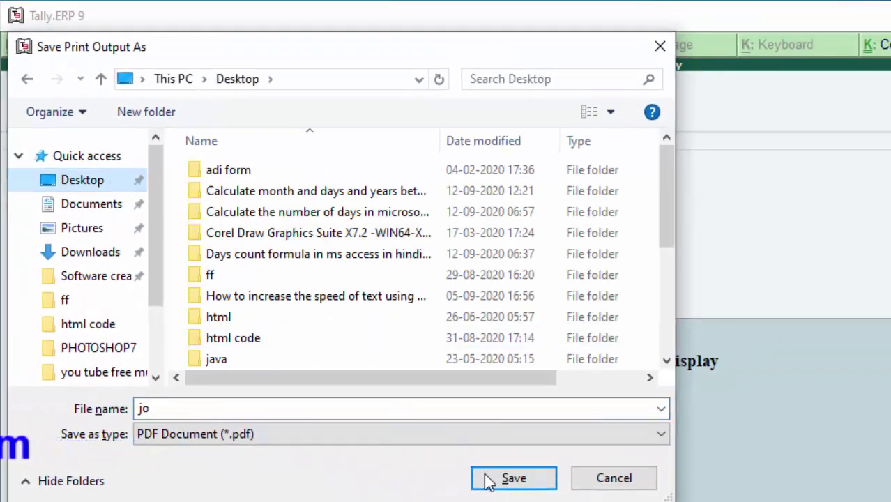
pyautogui.click(488, 476)
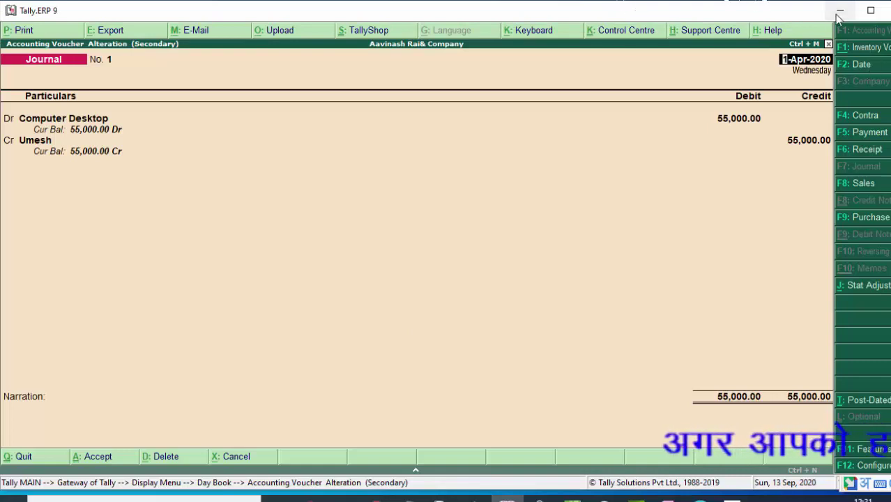
# Minimize Tally and open jo.pdf from the Windows desktop.
pyautogui.click(840, 12)
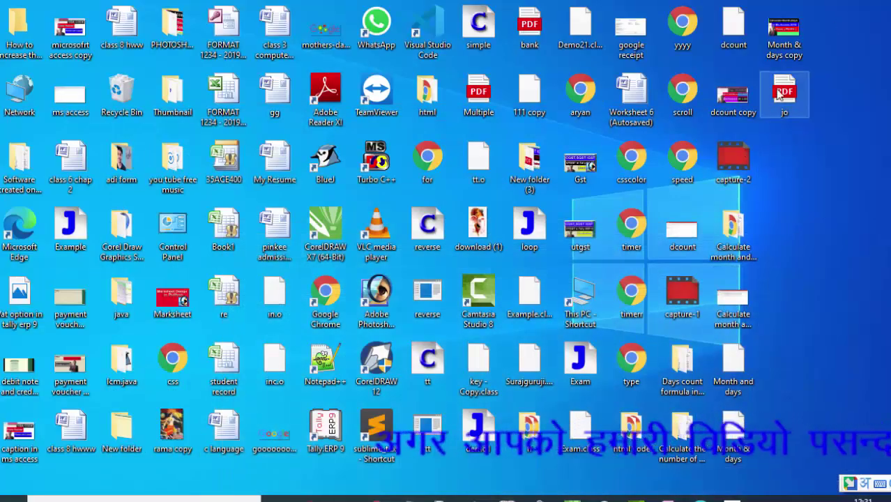
pyautogui.doubleClick(776, 91)
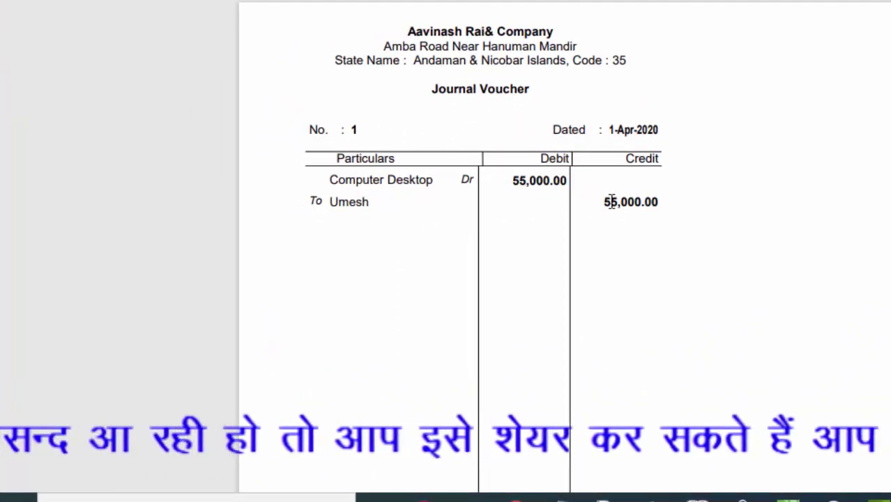
pyautogui.scroll(-5, 673, 207)
pyautogui.scroll(-3, 693, 224)
pyautogui.scroll(1, 674, 227)
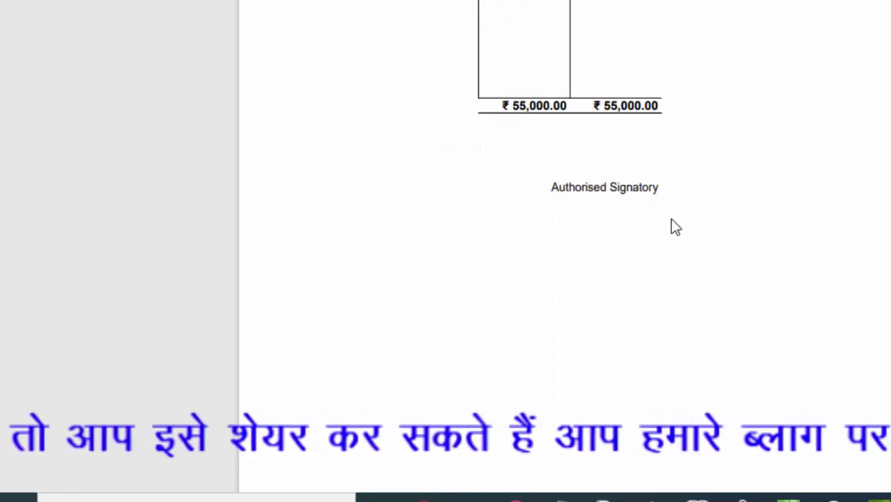
pyautogui.scroll(8, 673, 224)
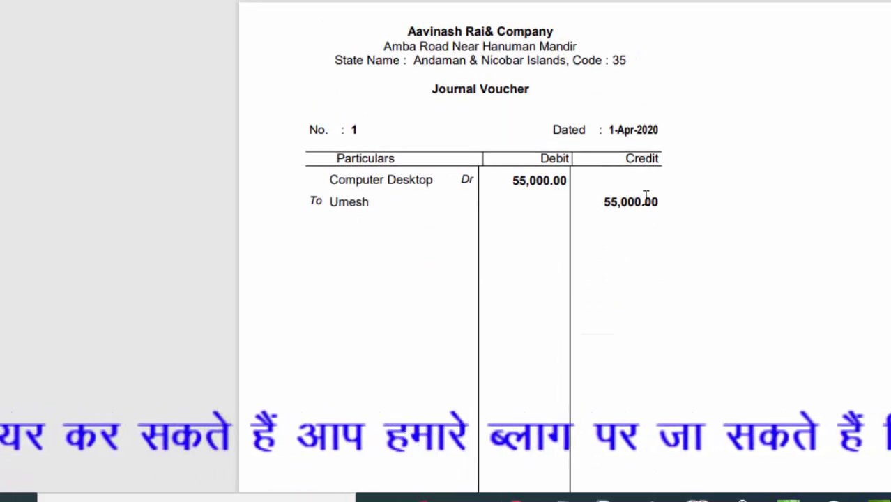
pyautogui.scroll(-3, 645, 202)
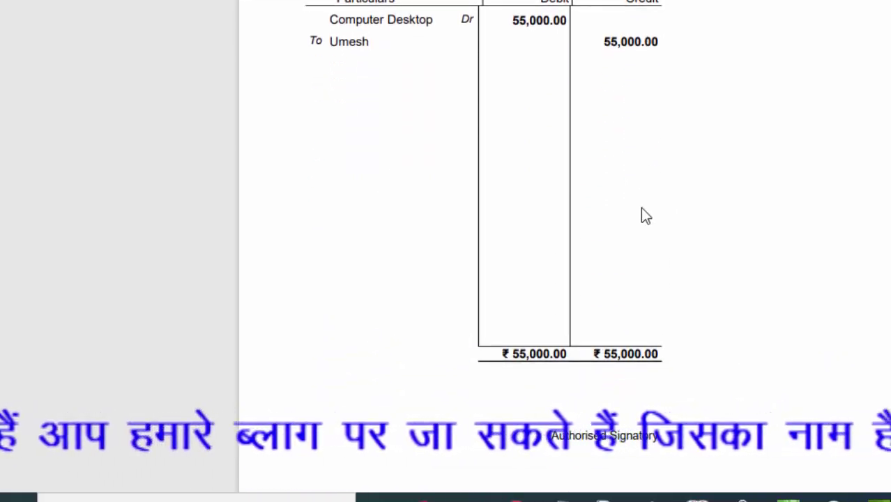
pyautogui.scroll(3, 640, 207)
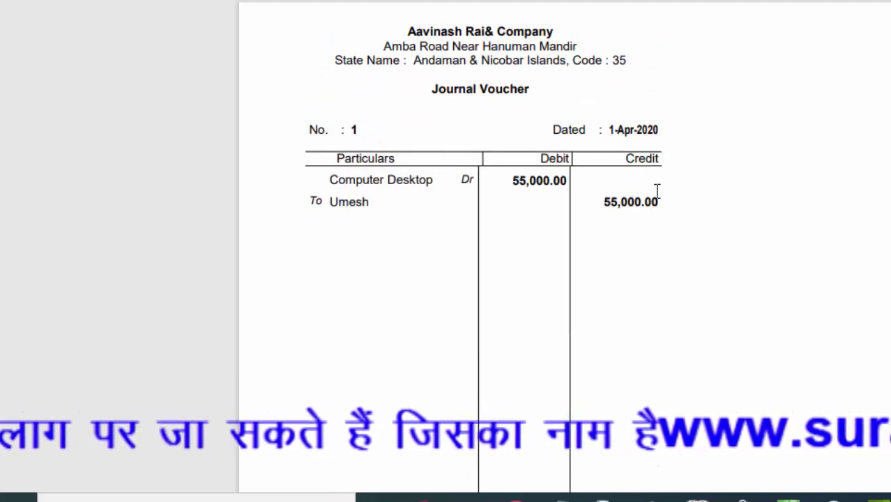